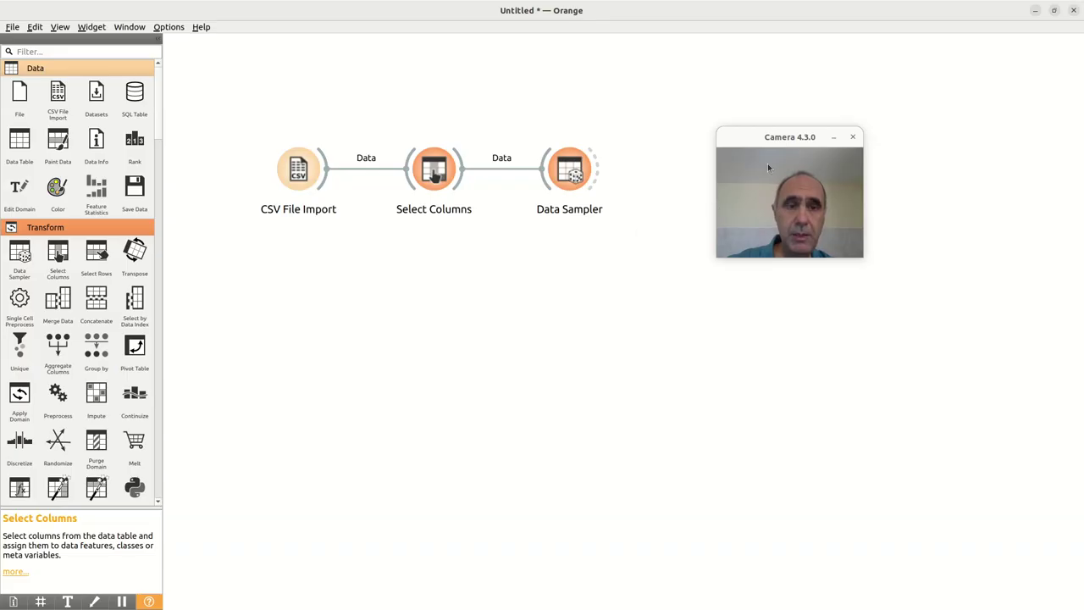
Review the sampling type and options configured in the Data Sampler widget.
left_click_drag(777, 142, 841, 121)
double_click(570, 175)
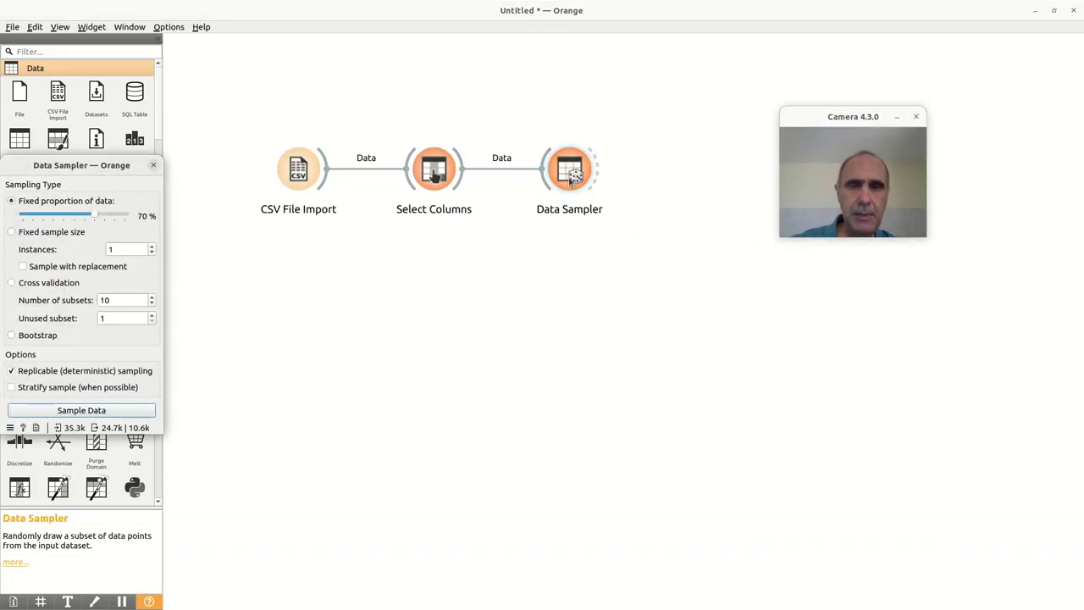
left_click_drag(80, 169, 659, 107)
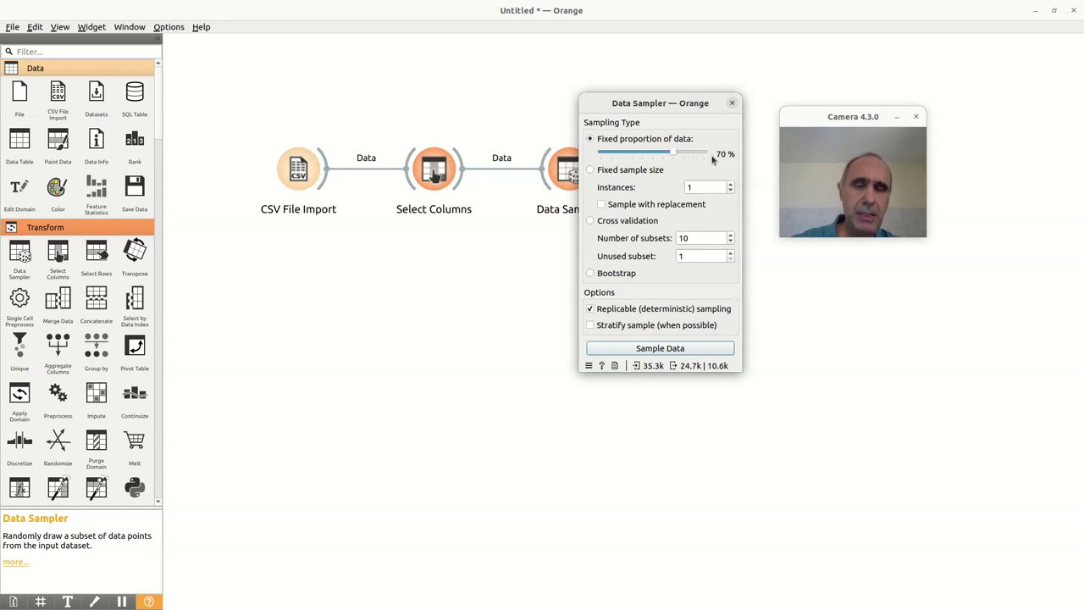
left_click(733, 104)
left_click_drag(844, 123, 516, 266)
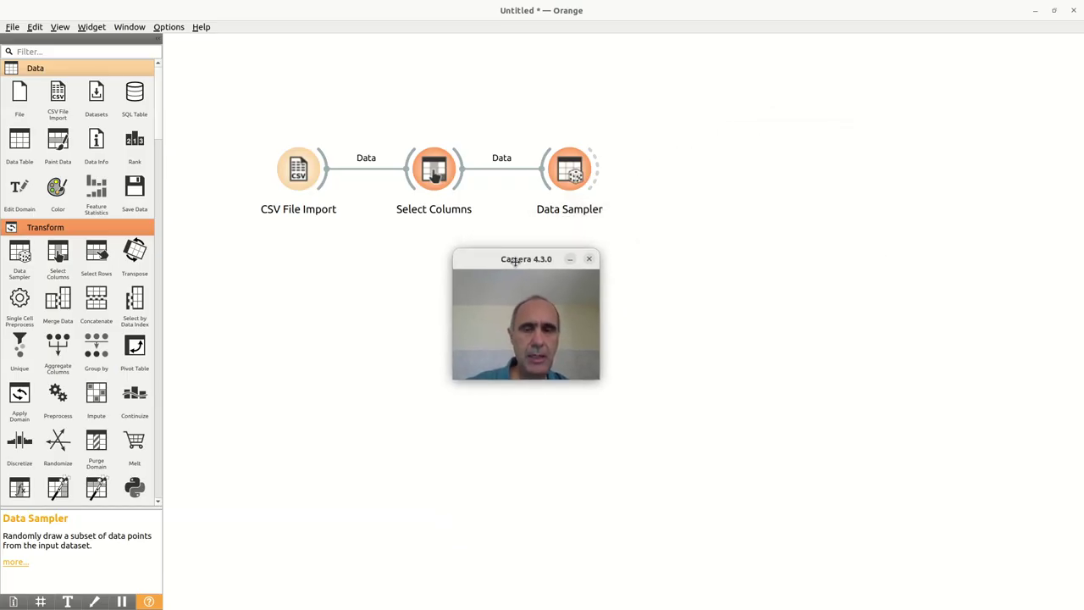
Add a Logistic Regression model to the workflow and link the Data Sampler's Data Sample output to its Data input.
left_click_drag(160, 107, 163, 210)
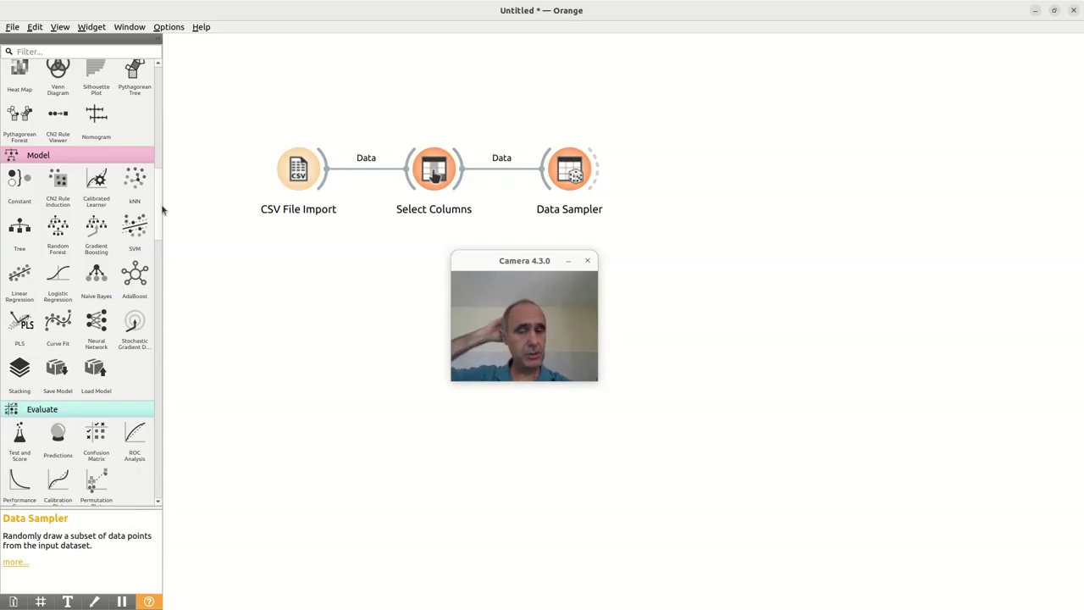
left_click(519, 262)
left_click_drag(519, 263, 328, 239)
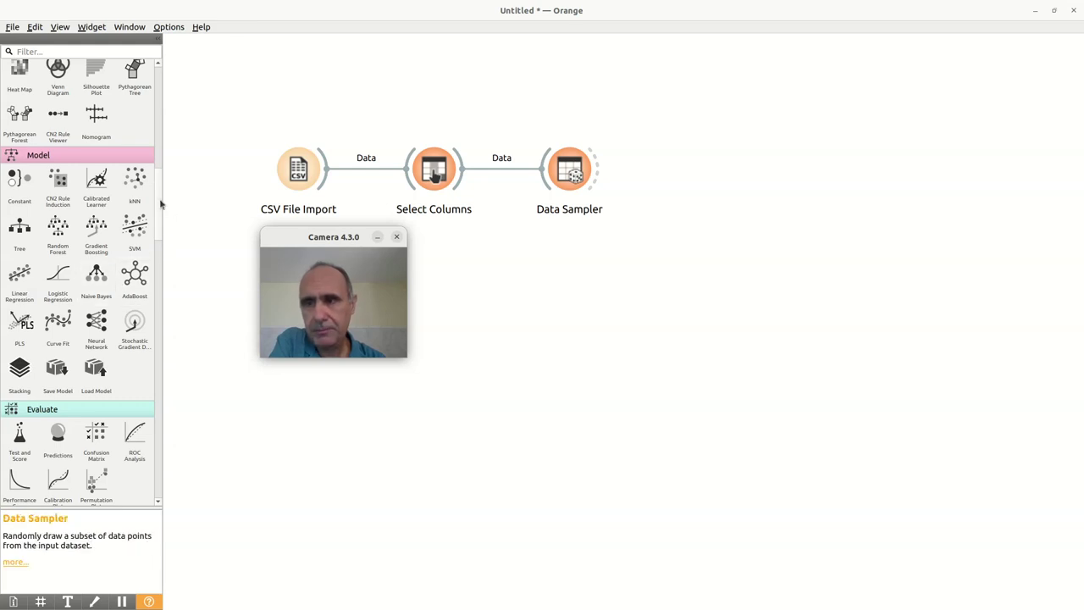
left_click_drag(160, 204, 167, 263)
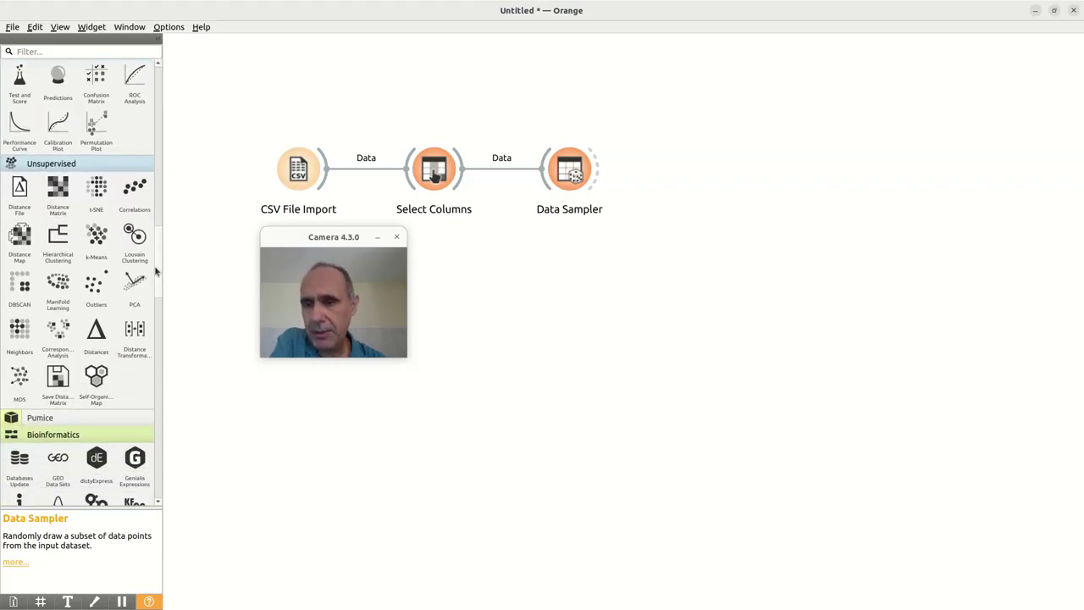
left_click_drag(156, 271, 157, 218)
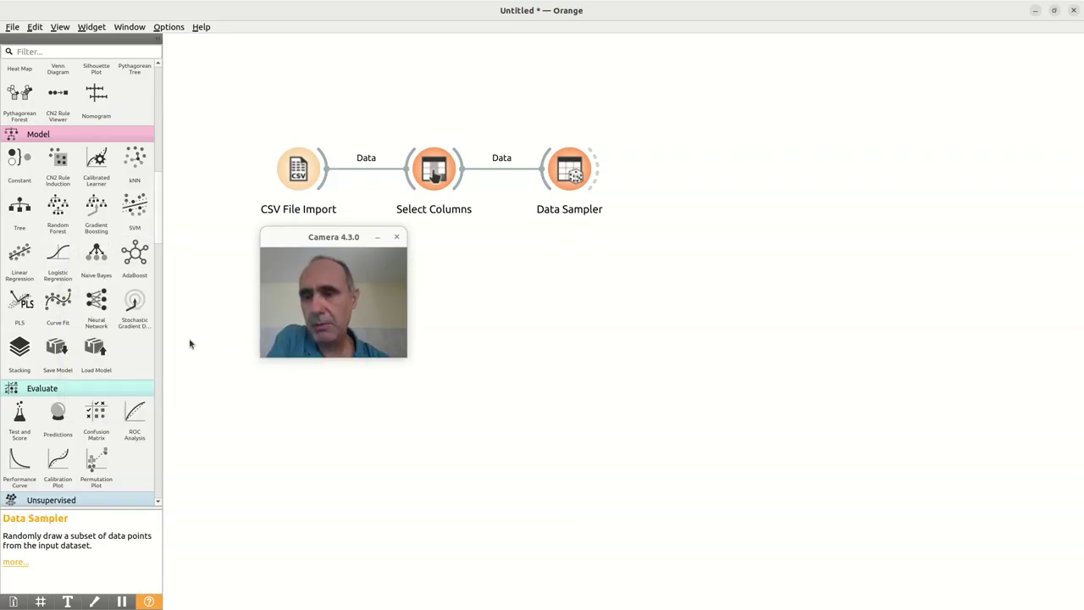
left_click(57, 262)
left_click_drag(339, 240, 721, 240)
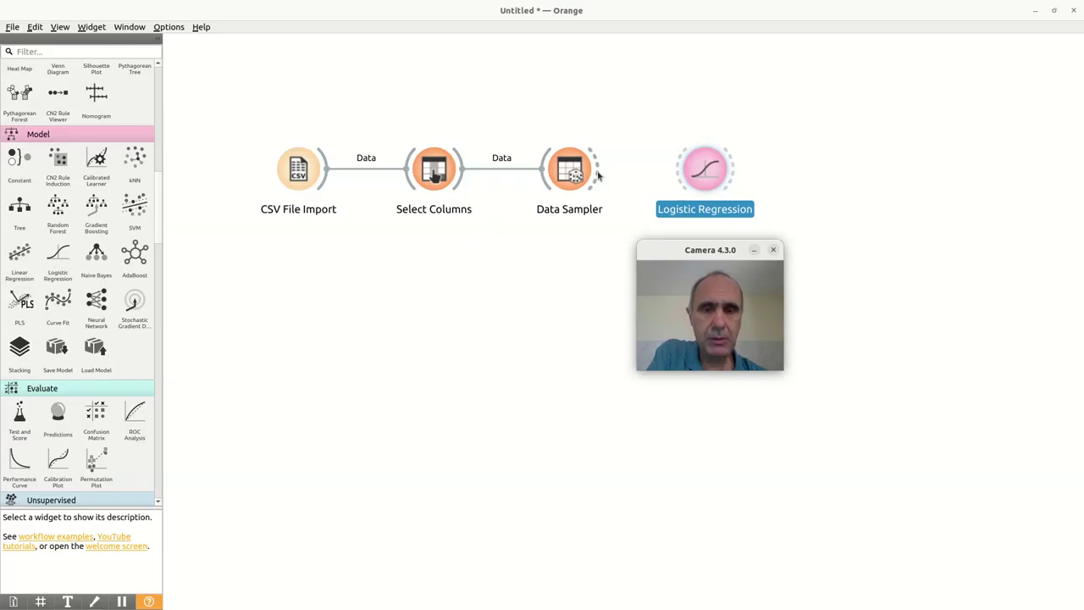
left_click(597, 175)
left_click_drag(633, 177, 680, 178)
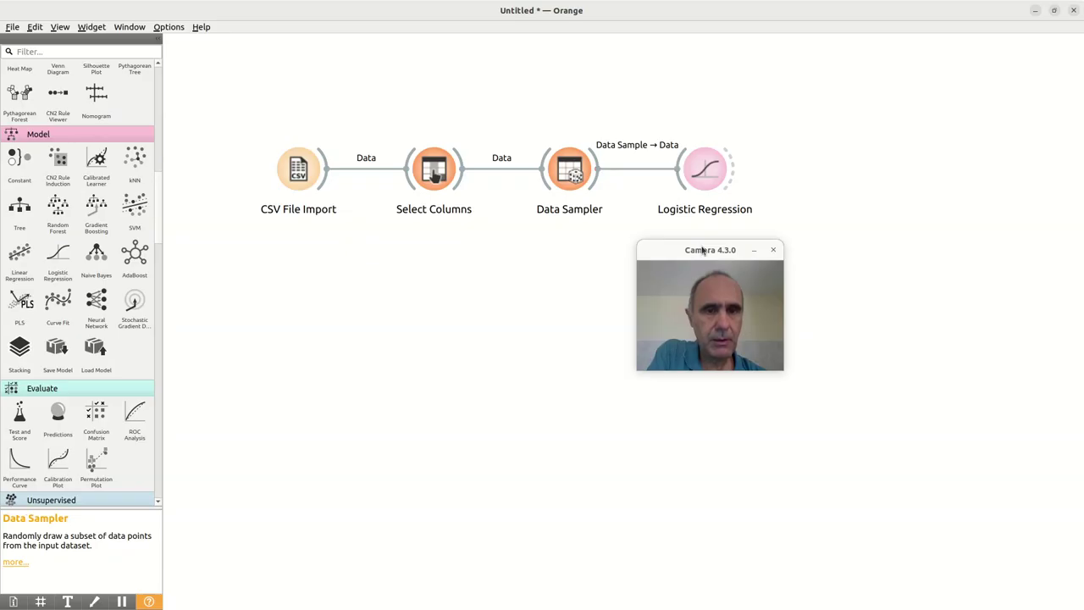
Move the Logistic Regression widget below the main row and place a Predictions widget further along, roughly level with Data Sampler.
left_click_drag(702, 248, 662, 289)
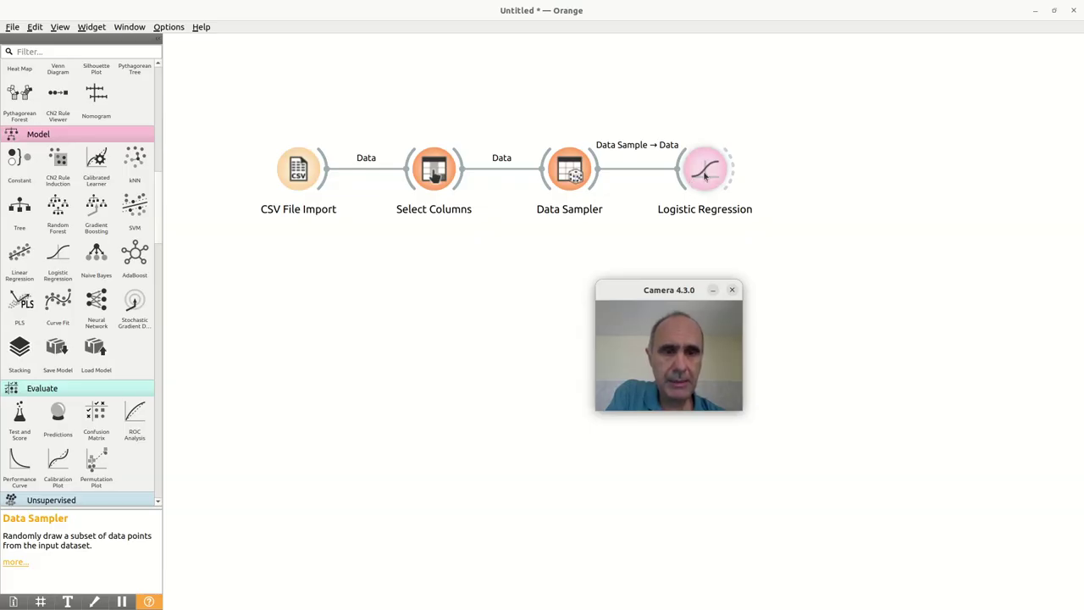
left_click_drag(672, 296, 848, 62)
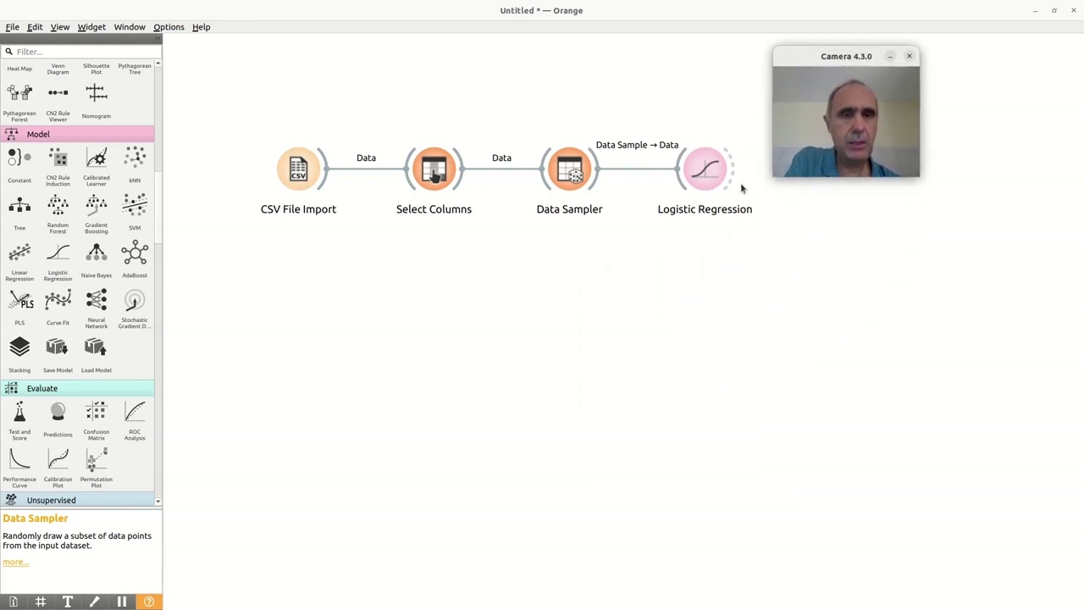
left_click_drag(712, 180, 701, 265)
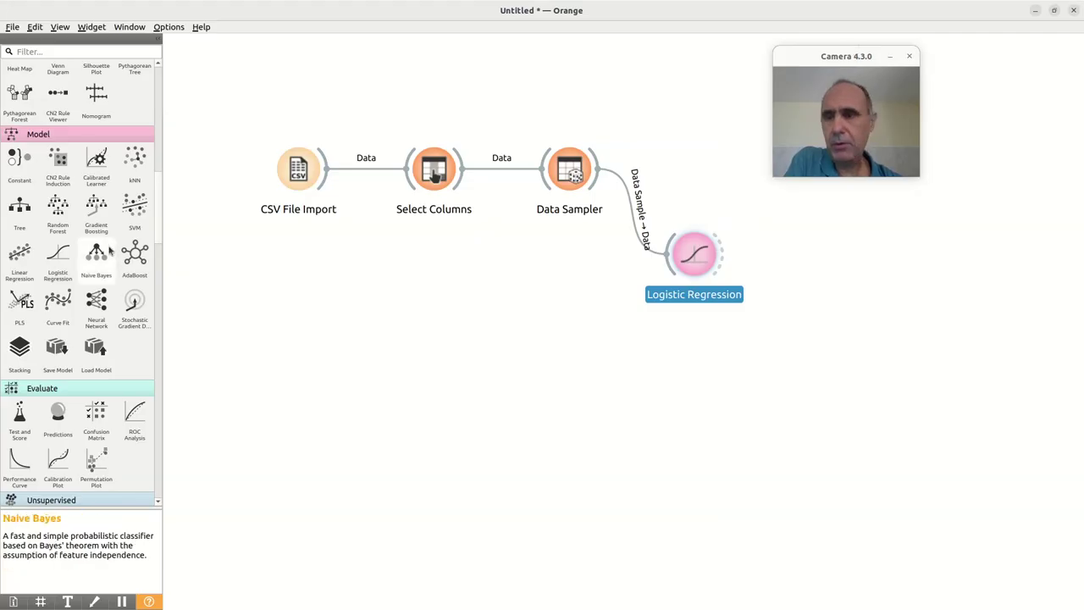
double_click(58, 415)
left_click_drag(852, 91, 814, 350)
left_click_drag(830, 267, 811, 168)
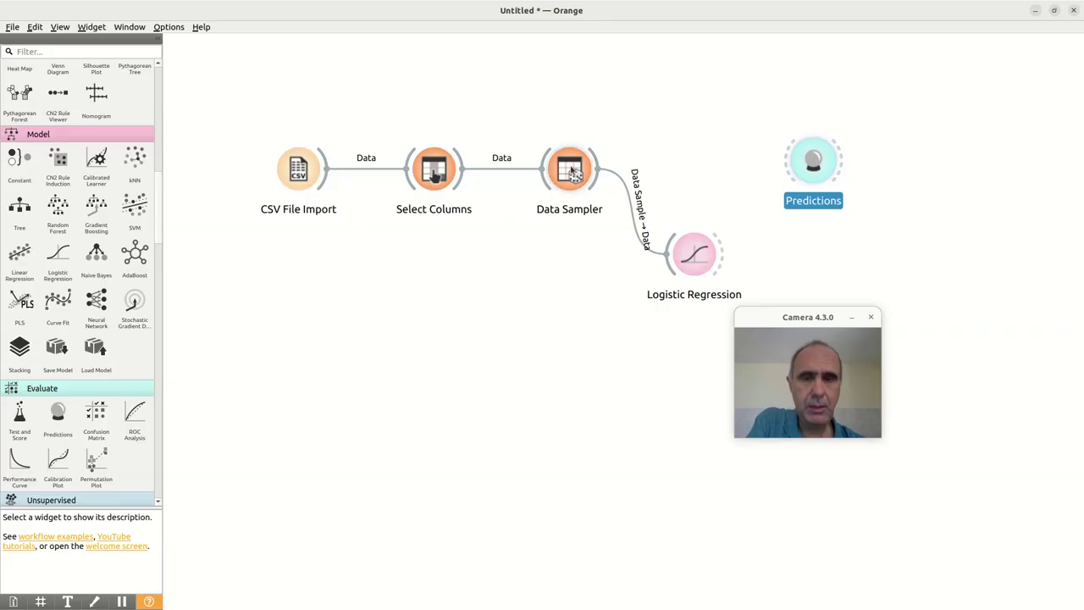
Link Data Sampler to Predictions so that Remaining Data, instead of Data Sample, feeds the Data input.
left_click_drag(596, 165, 790, 162)
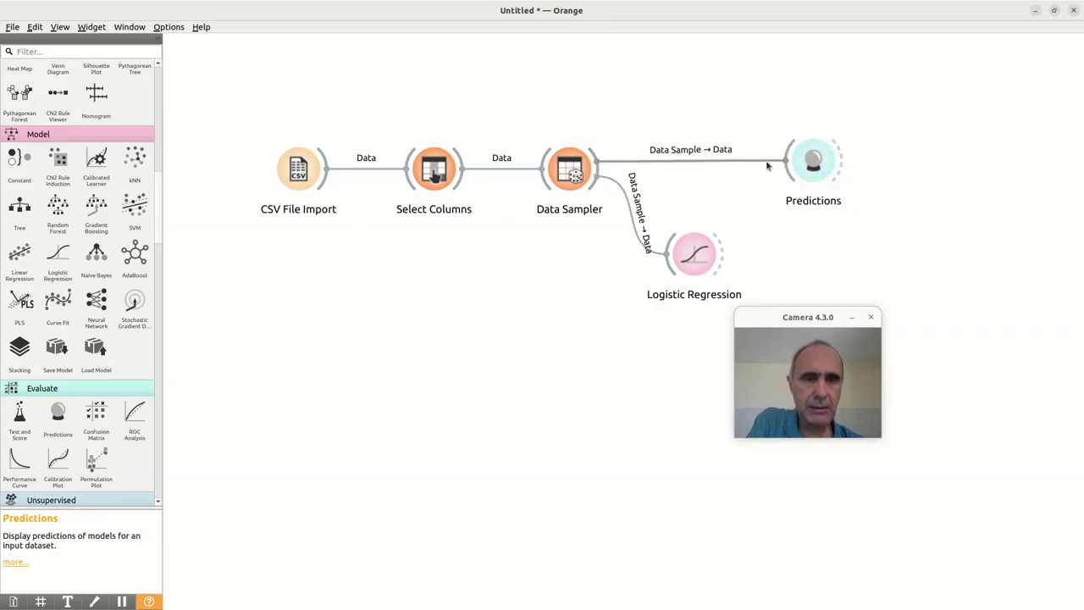
double_click(699, 152)
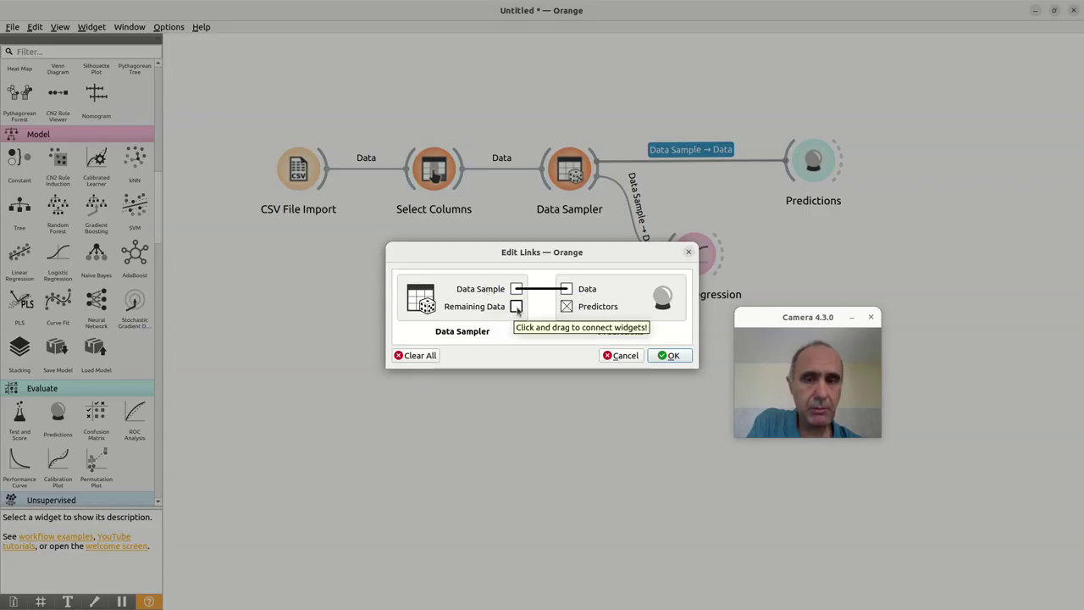
left_click_drag(519, 311, 550, 303)
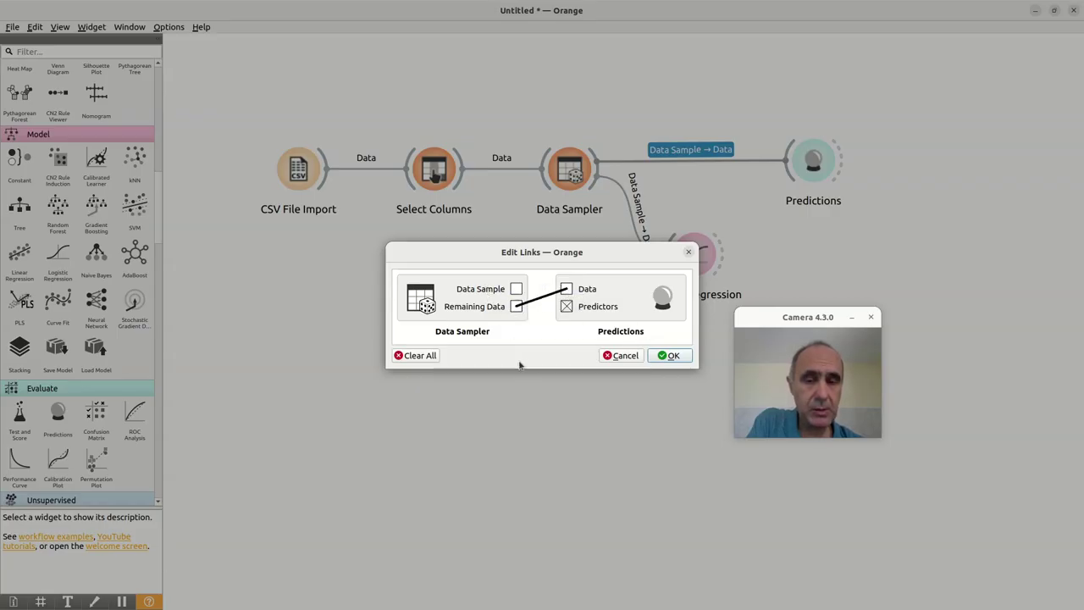
left_click(668, 356)
left_click_drag(796, 310, 826, 224)
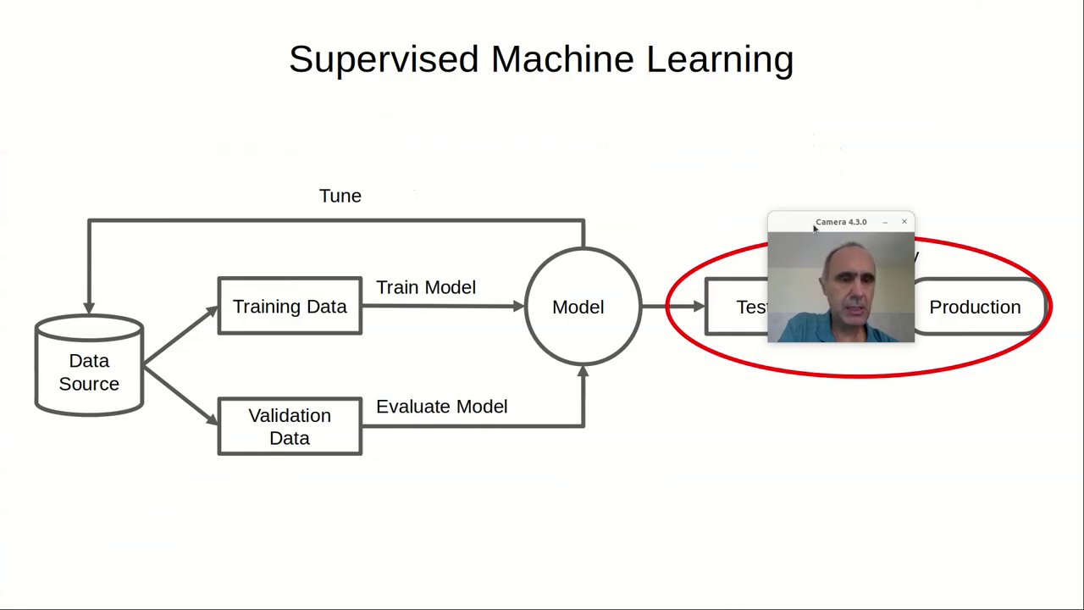
left_click_drag(813, 227, 786, 118)
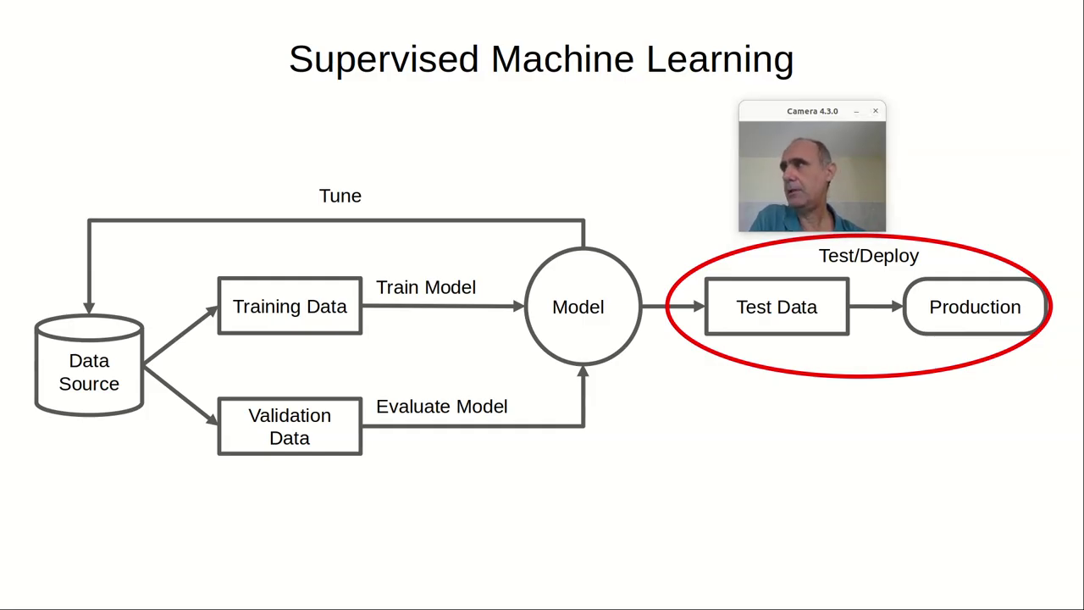
Switch back to Orange and link the Logistic Regression model to the Predictors input of the Predictions widget.
key("alt+Tab")
double_click(474, 158)
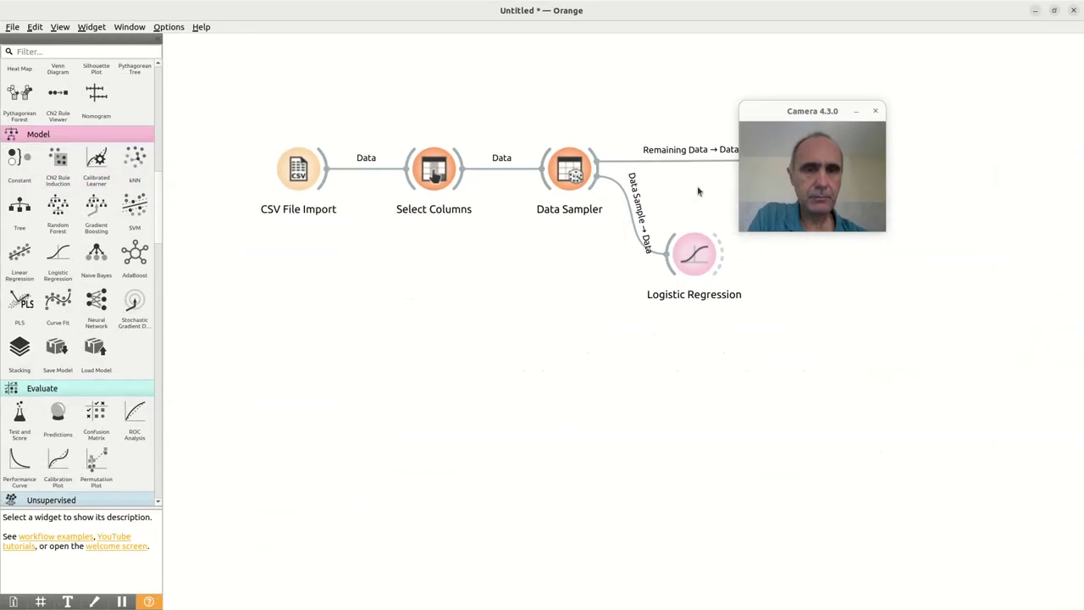
left_click_drag(810, 122, 821, 284)
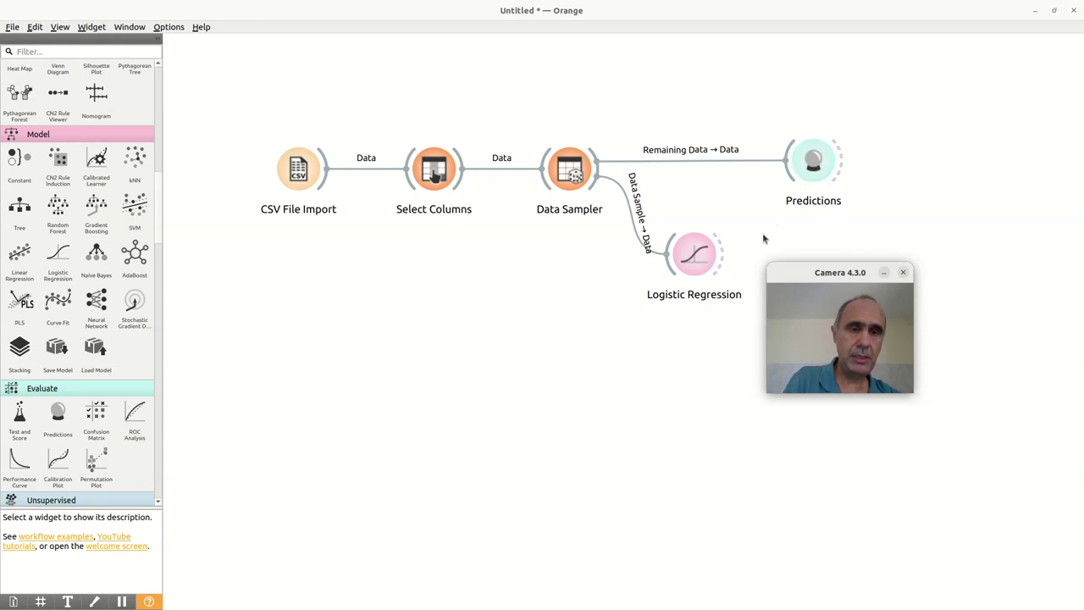
left_click_drag(719, 246, 817, 173)
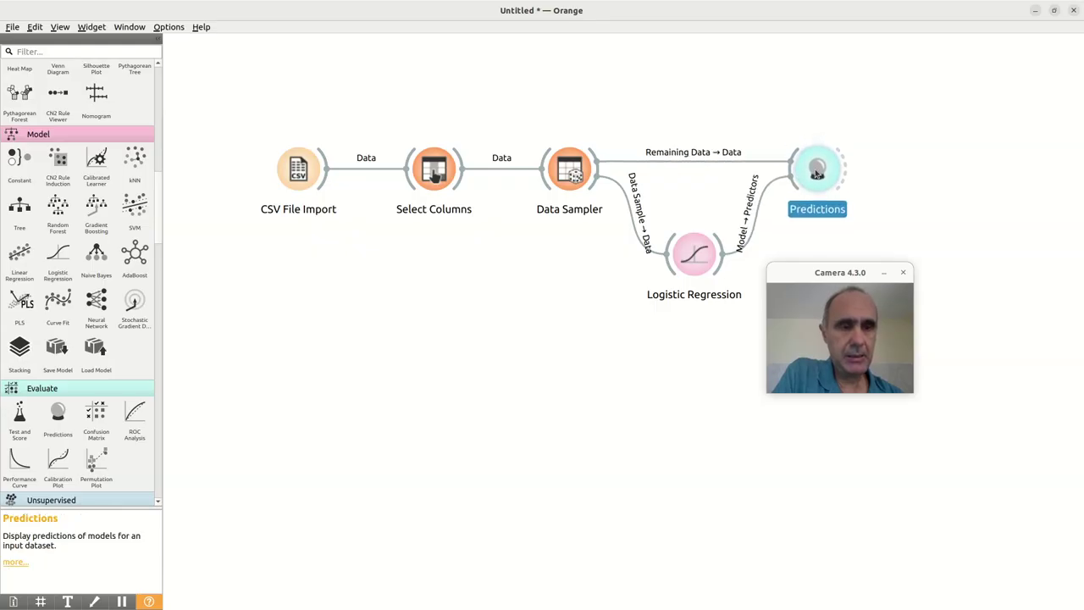
Examine the Logistic Regression predictions, classification errors and performance scores against fcid_code, age, gender and ethnicity in the Predictions widget.
double_click(817, 173)
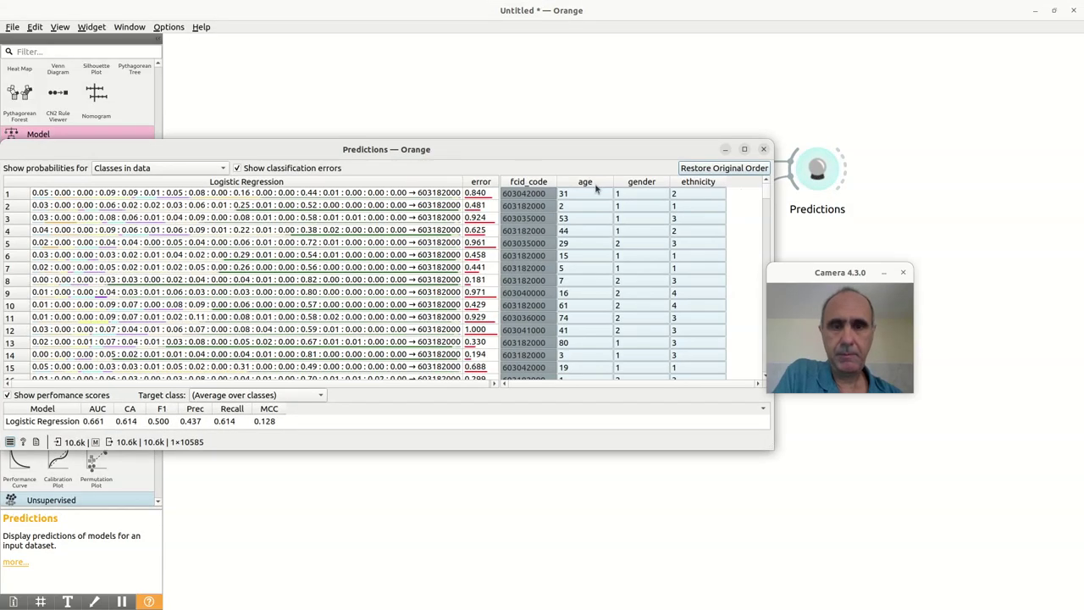
left_click_drag(570, 151, 752, 73)
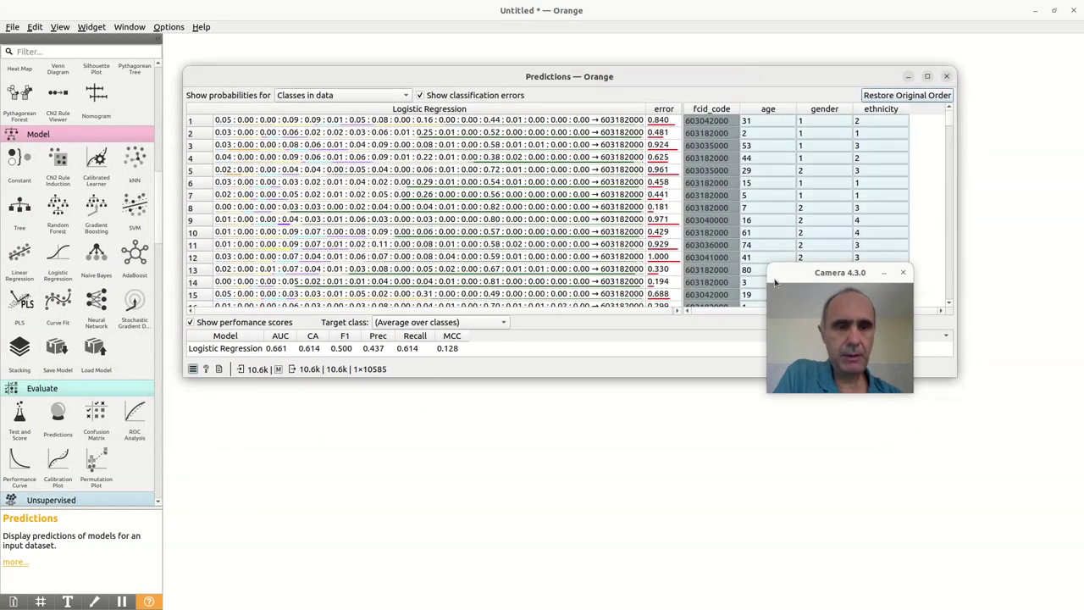
left_click_drag(805, 282, 605, 328)
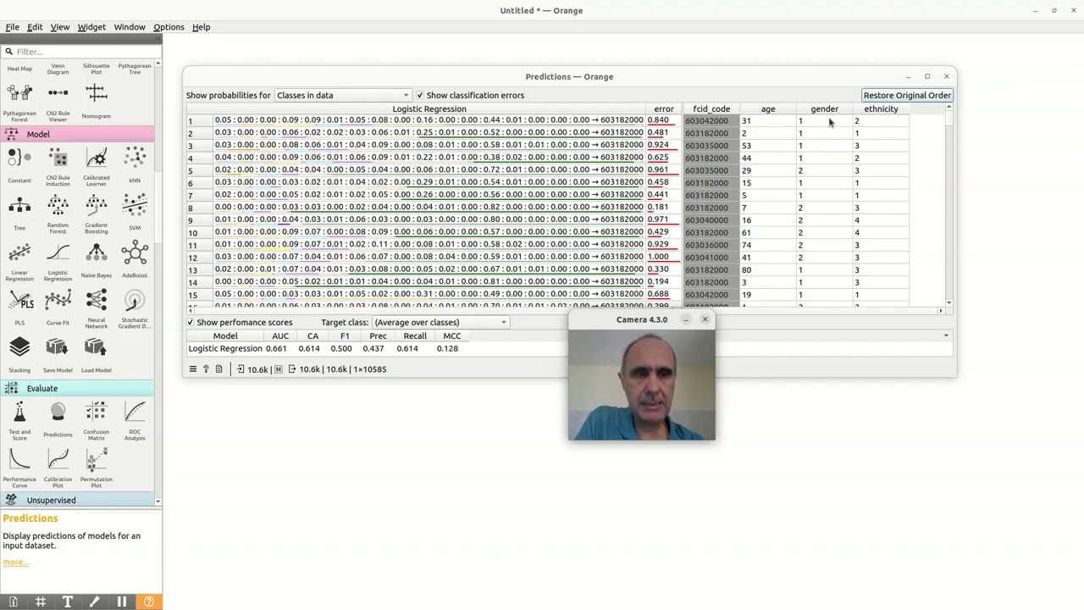
scroll(810, 167, "down", 11)
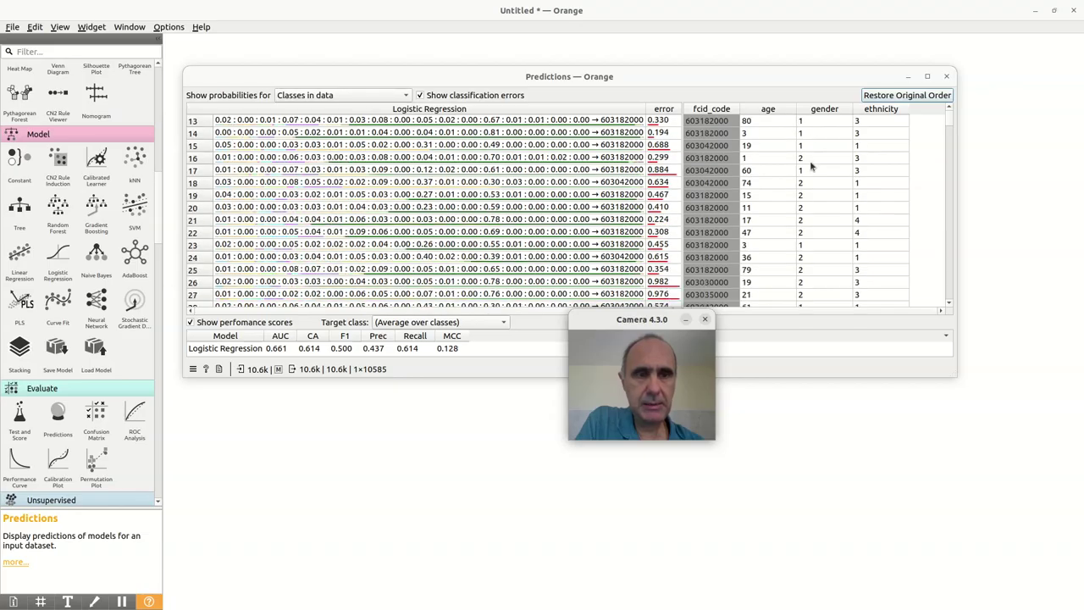
scroll(811, 167, "up", 11)
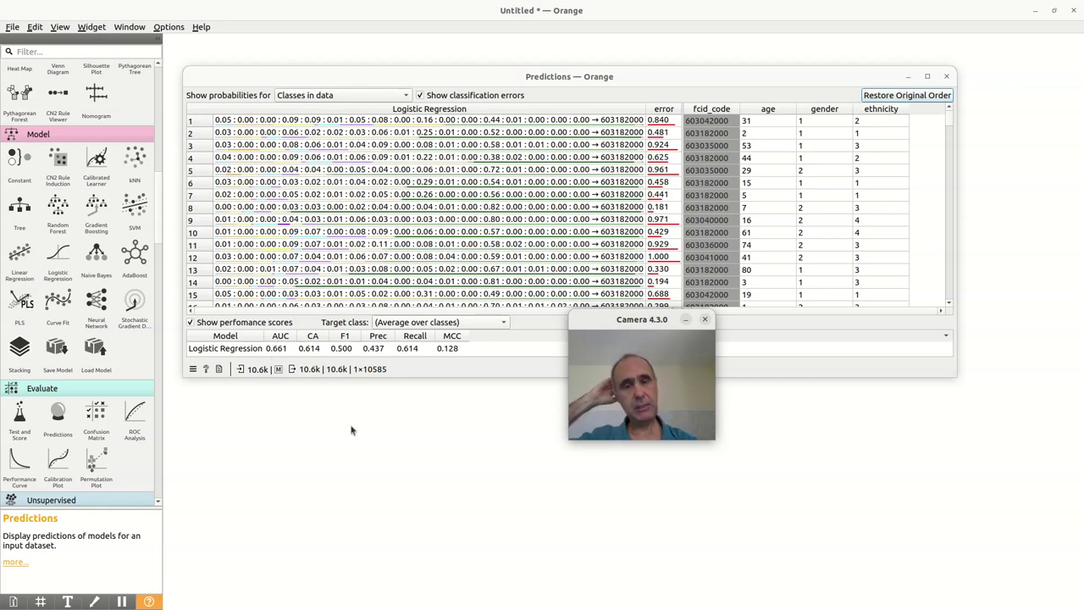
left_click_drag(629, 323, 548, 336)
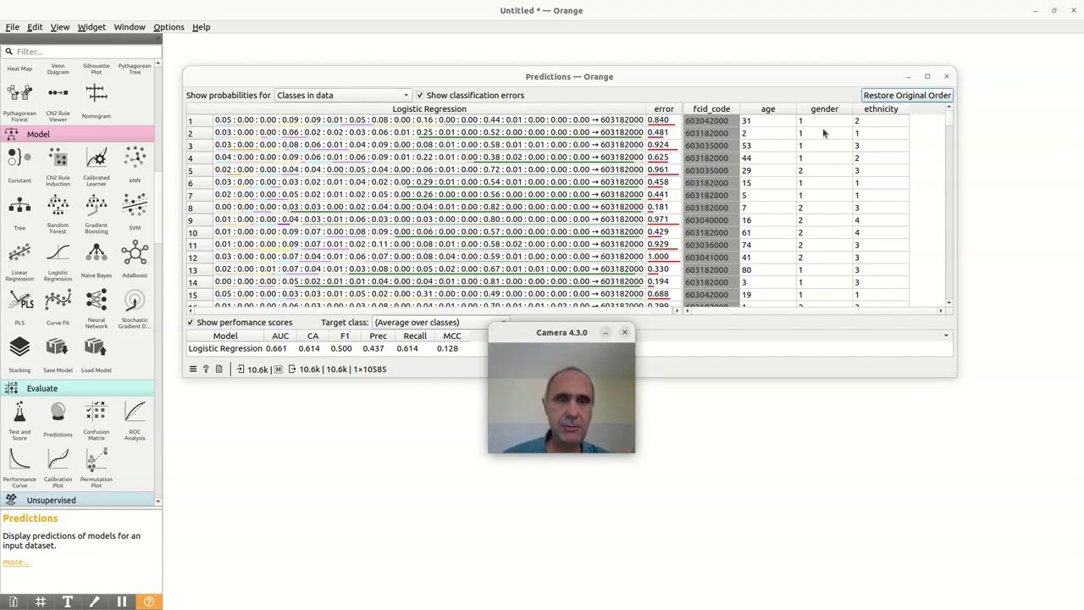
left_click(947, 77)
left_click_drag(567, 337, 878, 248)
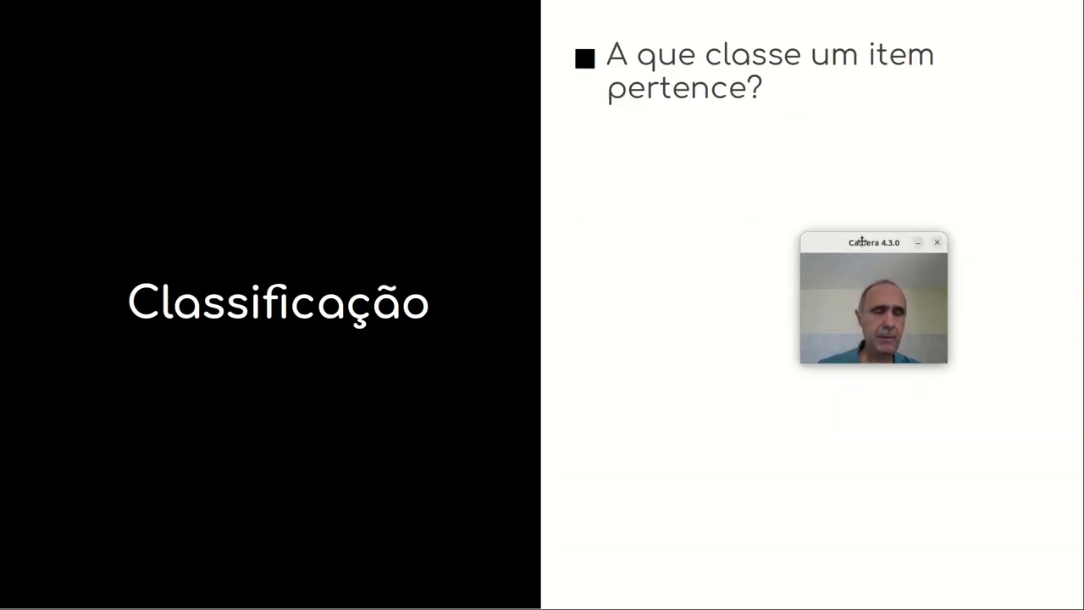
left_click_drag(856, 245, 715, 143)
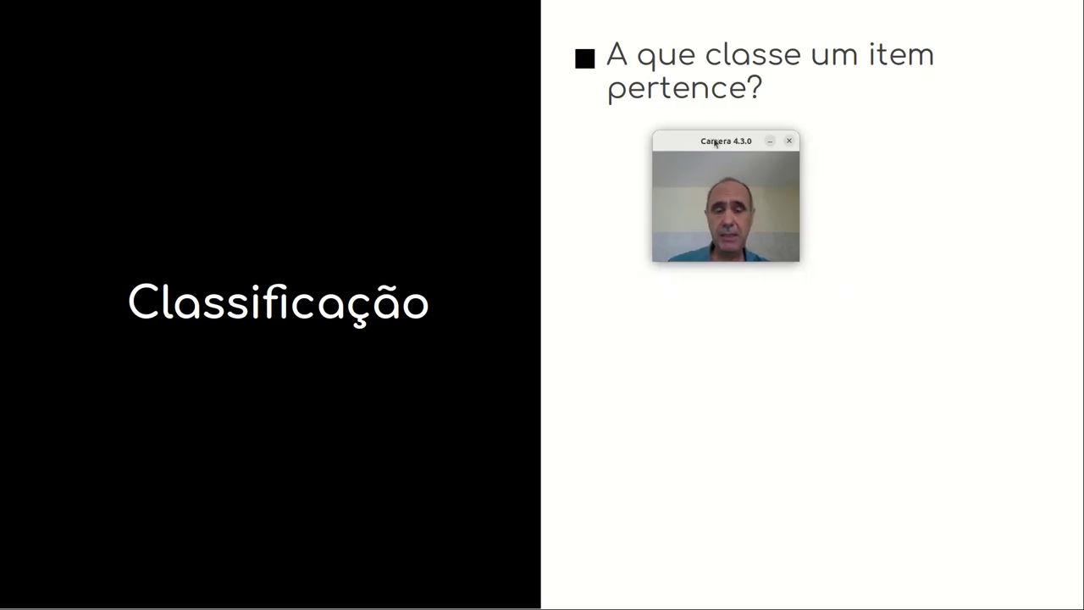